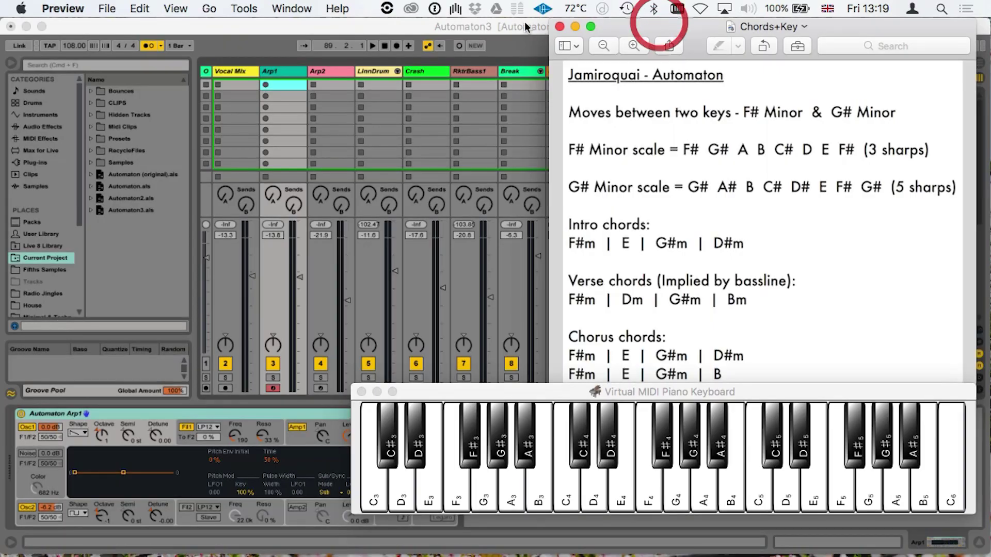
Step: Delete the stray D#3 note near the start of bar 2 in the Arp1 clip
{"action": "left_click", "coordinate": [568, 32]}
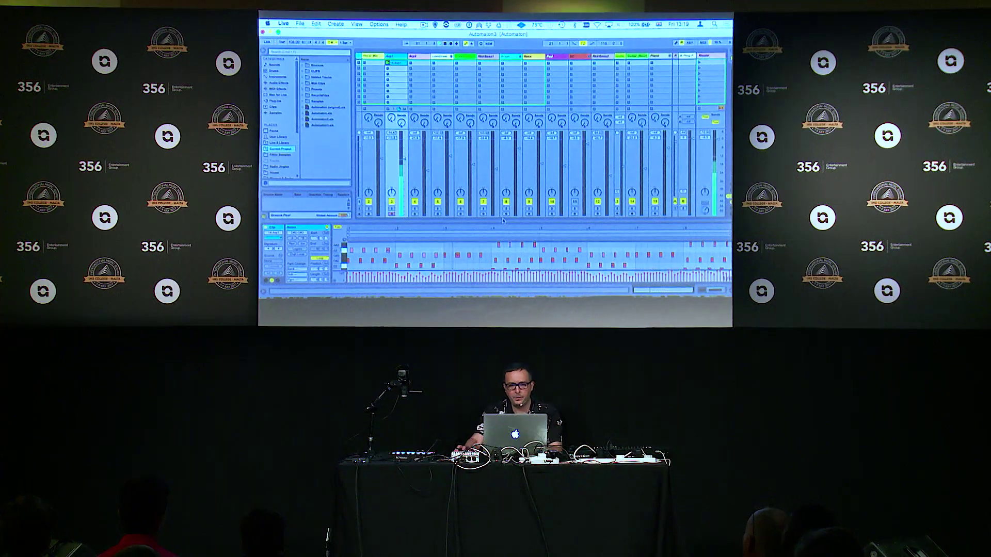
{"action": "left_click_drag", "start_coordinate": [499, 221], "coordinate": [500, 174]}
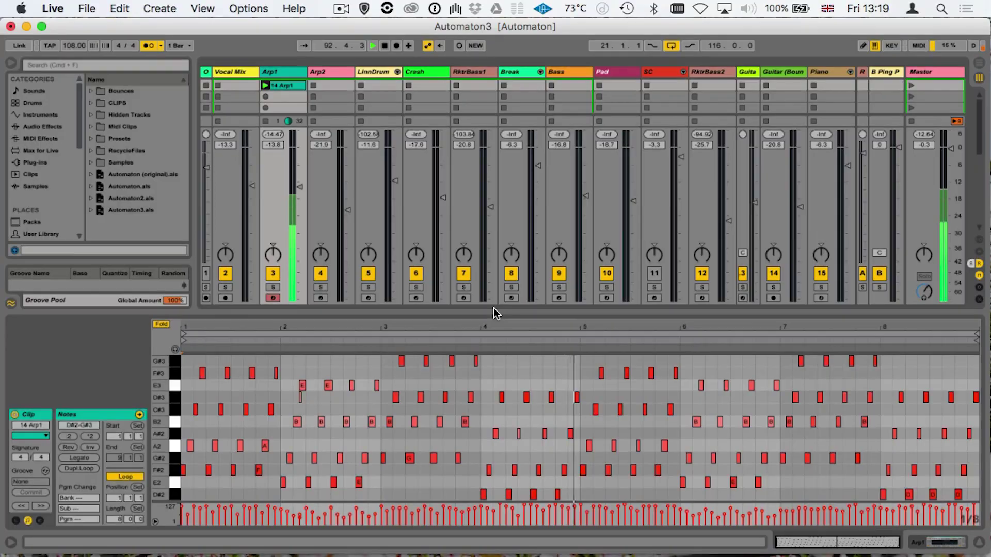
{"action": "left_click_drag", "start_coordinate": [288, 400], "coordinate": [332, 404]}
{"action": "key", "text": "Delete"}
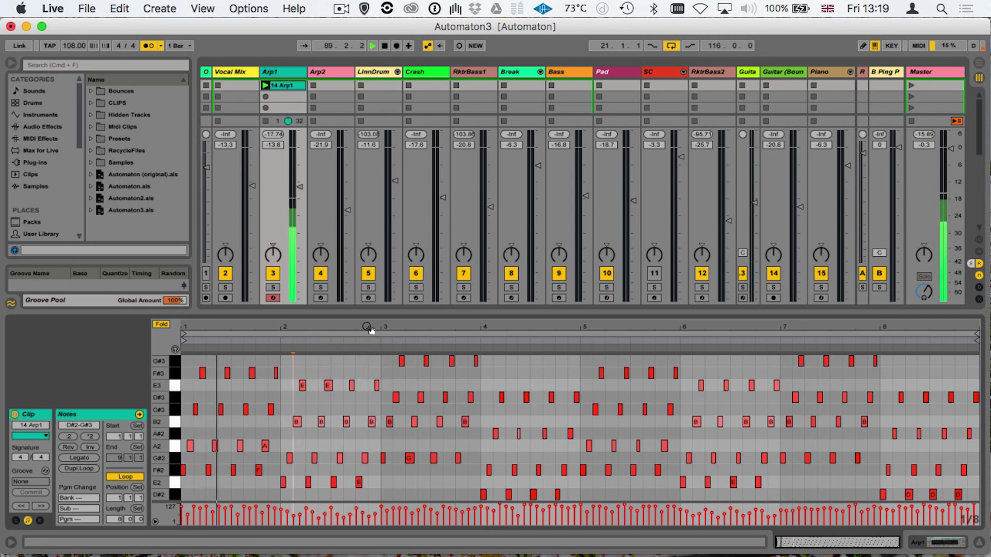
{"action": "left_click_drag", "start_coordinate": [368, 314], "coordinate": [365, 392]}
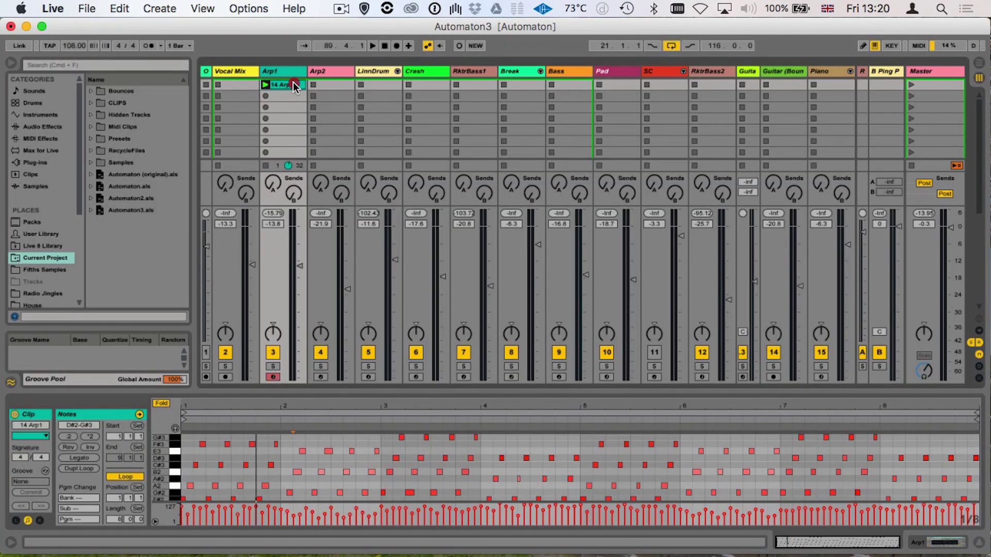
Step: Copy the 14 Arp1 clip into the track's second scene slot, launch it and show the Arp1 synth
{"action": "left_click_drag", "start_coordinate": [293, 85], "coordinate": [292, 95]}
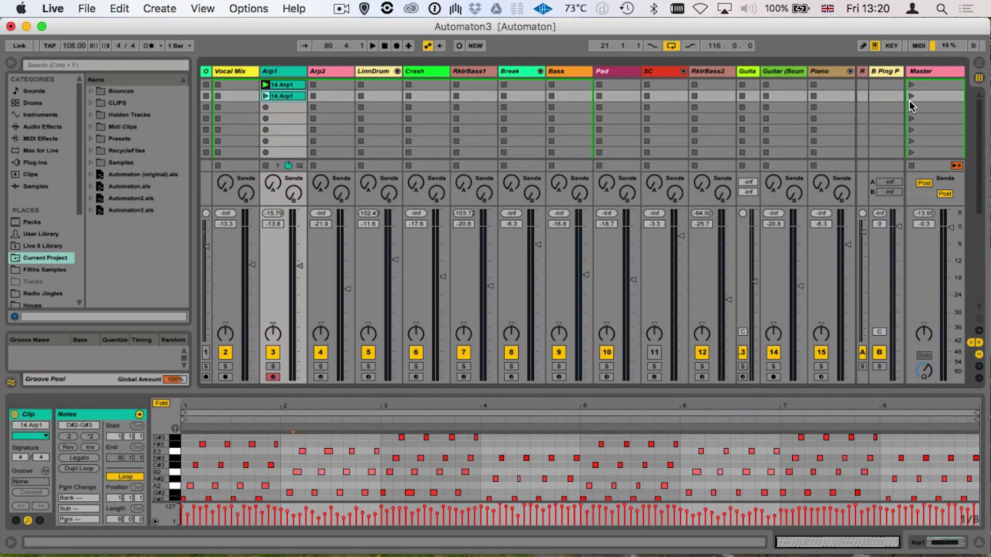
{"action": "left_click", "coordinate": [330, 71]}
{"action": "left_click", "coordinate": [289, 68]}
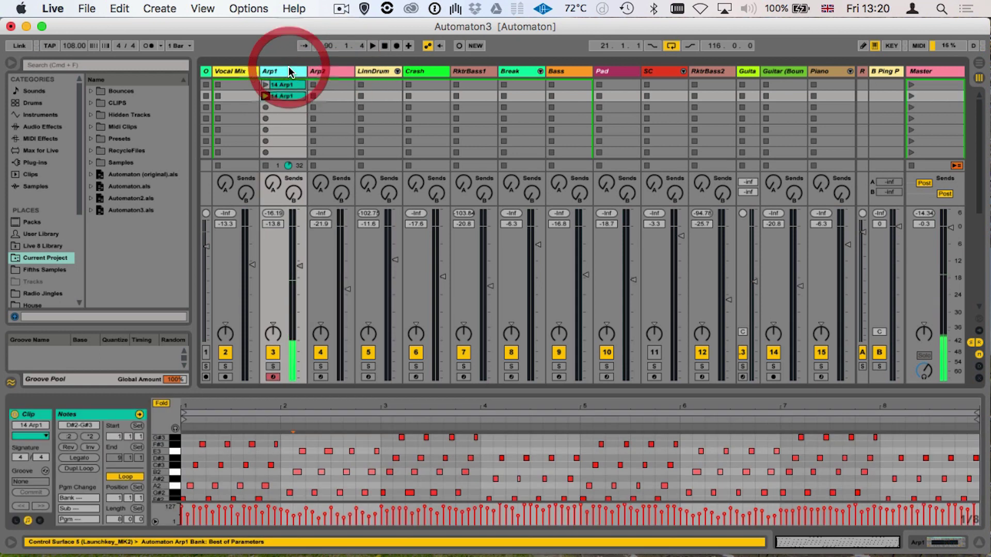
{"action": "left_click", "coordinate": [289, 71]}
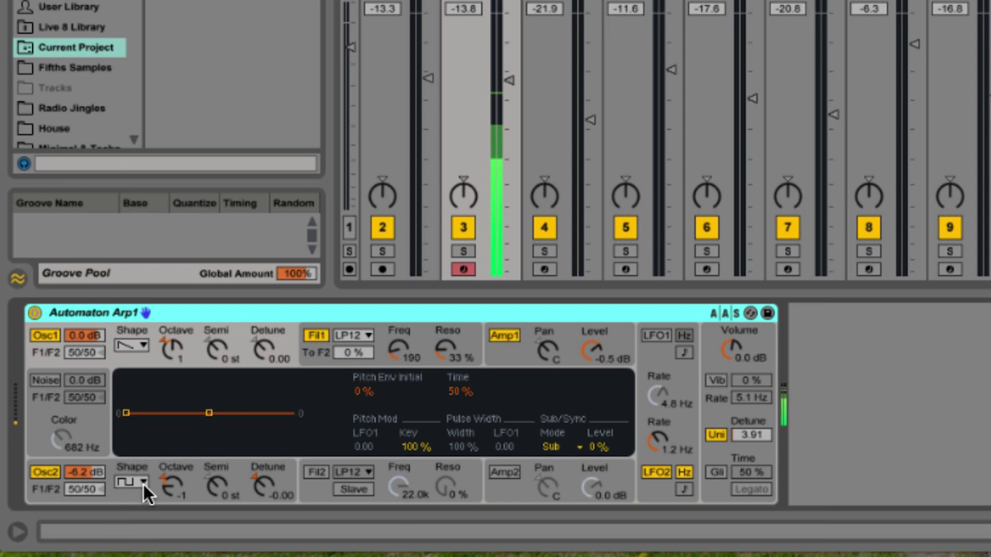
Step: Audition the Automaton Arp1 oscillators separately by switching off Osc2 and Osc1 in turn, leaving both switched on at the end
{"action": "left_click", "coordinate": [38, 475]}
{"action": "left_click", "coordinate": [36, 338]}
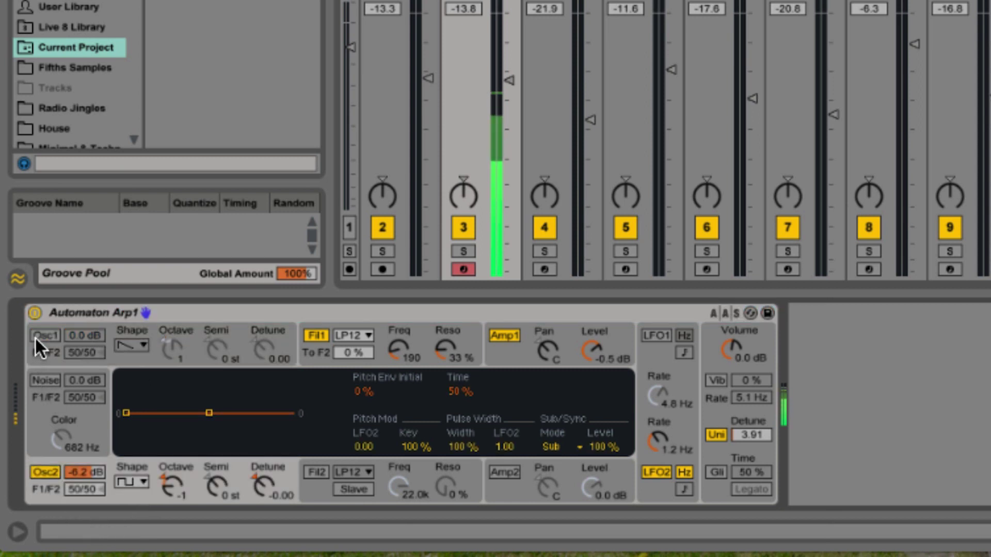
{"action": "left_click", "coordinate": [39, 337]}
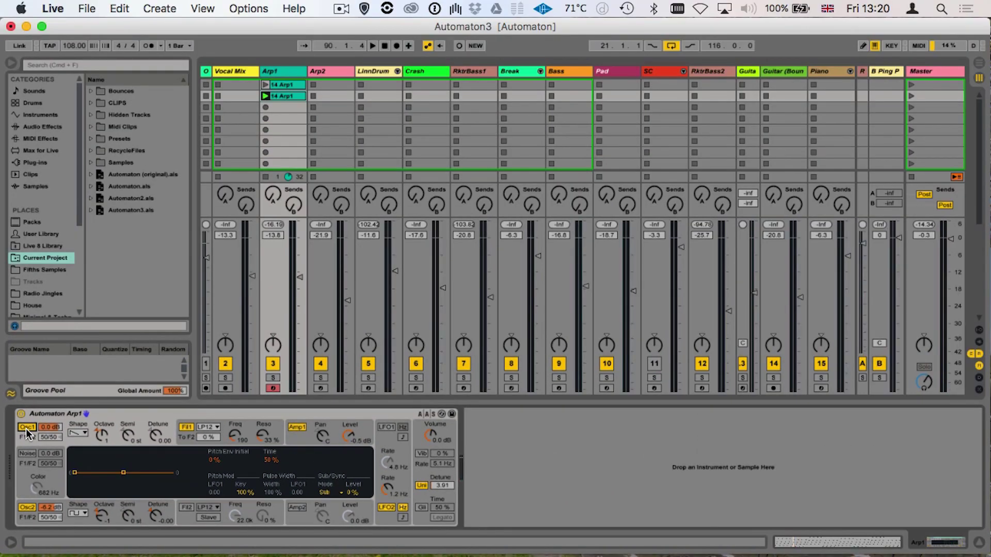
Step: Add the Arpeggiator MIDI effect to the Arp2 track and set its rate to 1/16
{"action": "key", "text": "Right"}
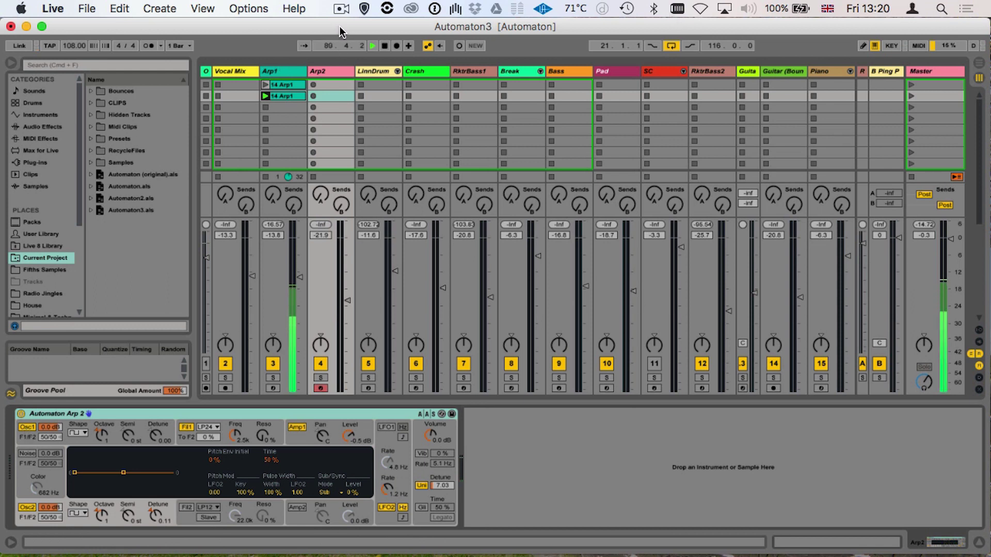
{"action": "double_click", "coordinate": [334, 84]}
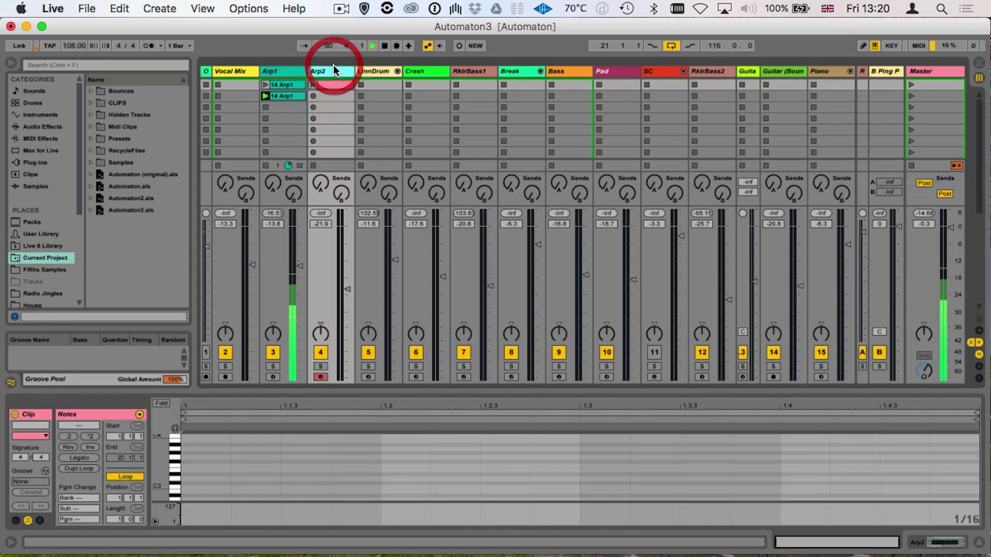
{"action": "left_click", "coordinate": [333, 76]}
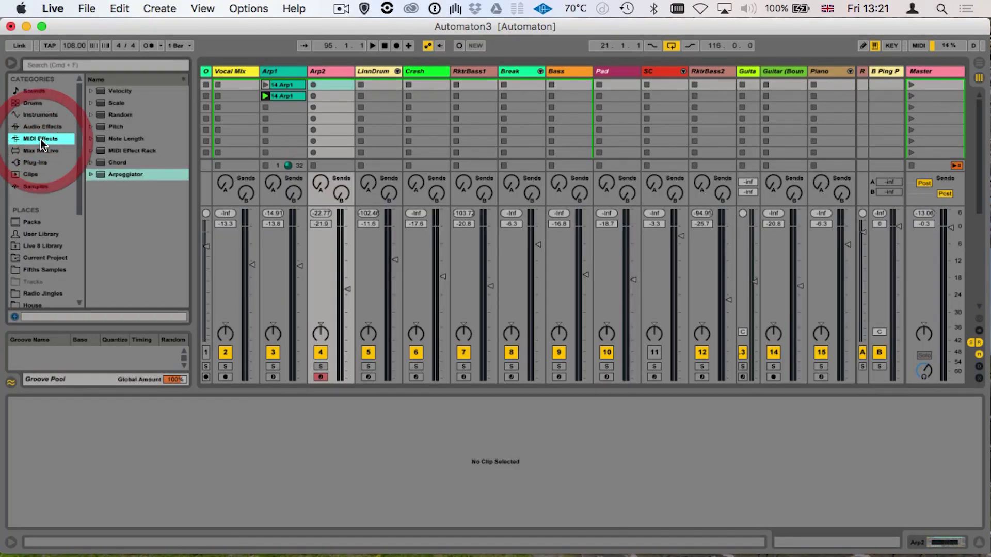
{"action": "left_click", "coordinate": [129, 176]}
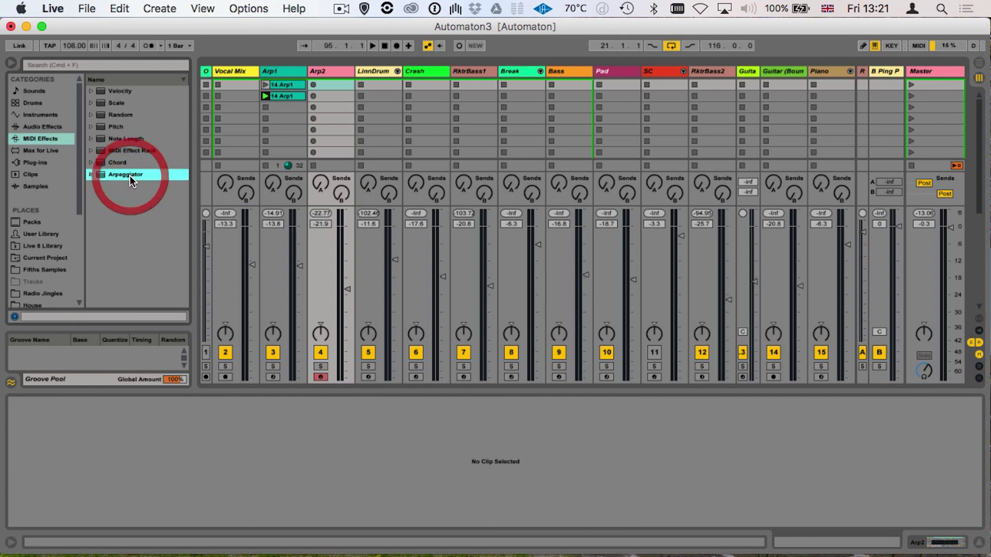
{"action": "left_click_drag", "start_coordinate": [332, 139], "coordinate": [331, 140]}
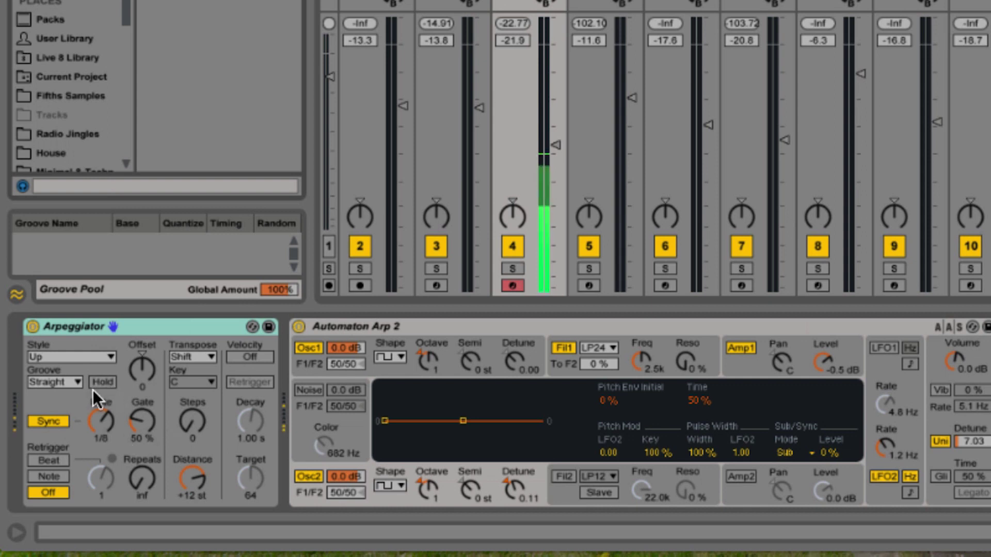
{"action": "left_click", "coordinate": [99, 416]}
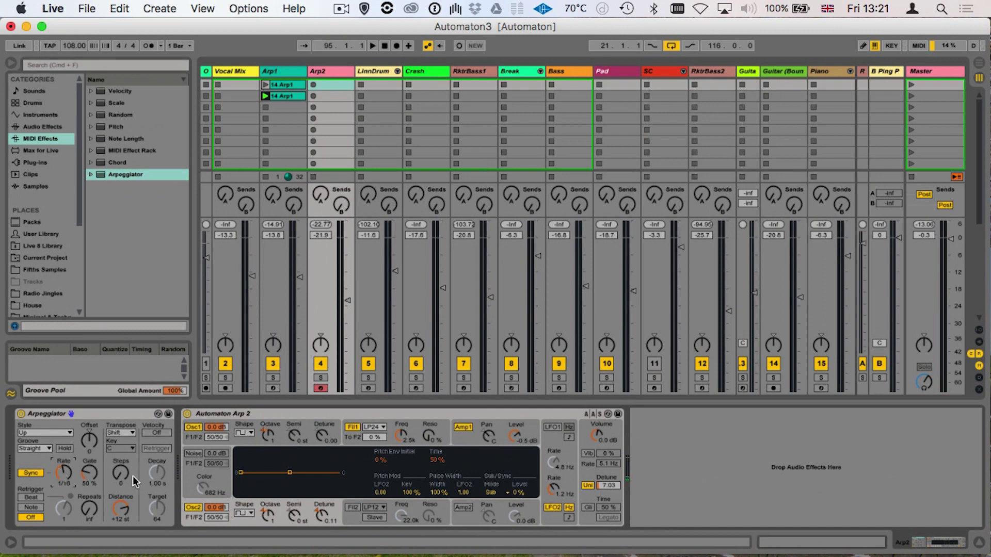
Step: Open the Virtual MIDI Piano Keyboard and record the intro chords F#m, E, G#m and D#m into Arp2's first clip slot, one per bar
{"action": "mouse_move", "coordinate": [916, 548]}
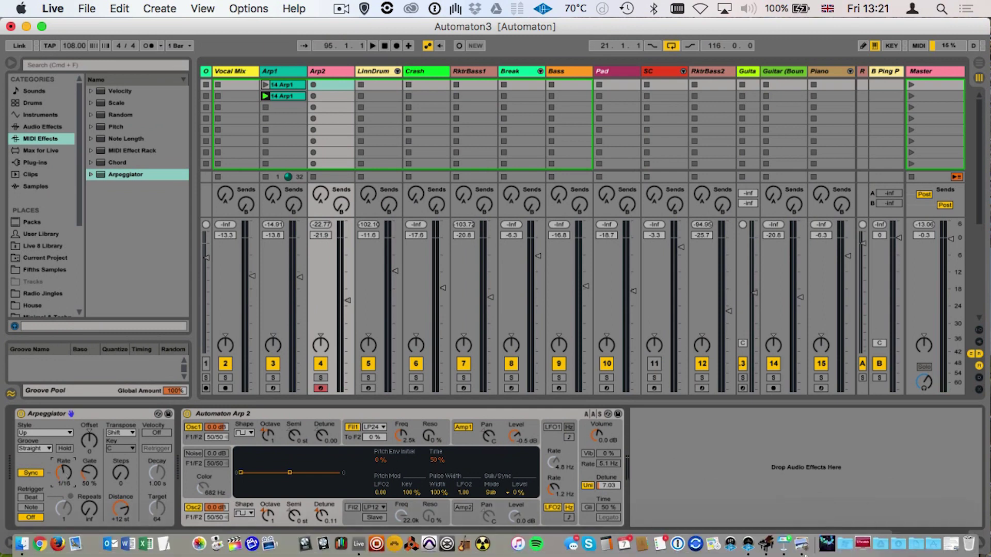
{"action": "left_click", "coordinate": [768, 545]}
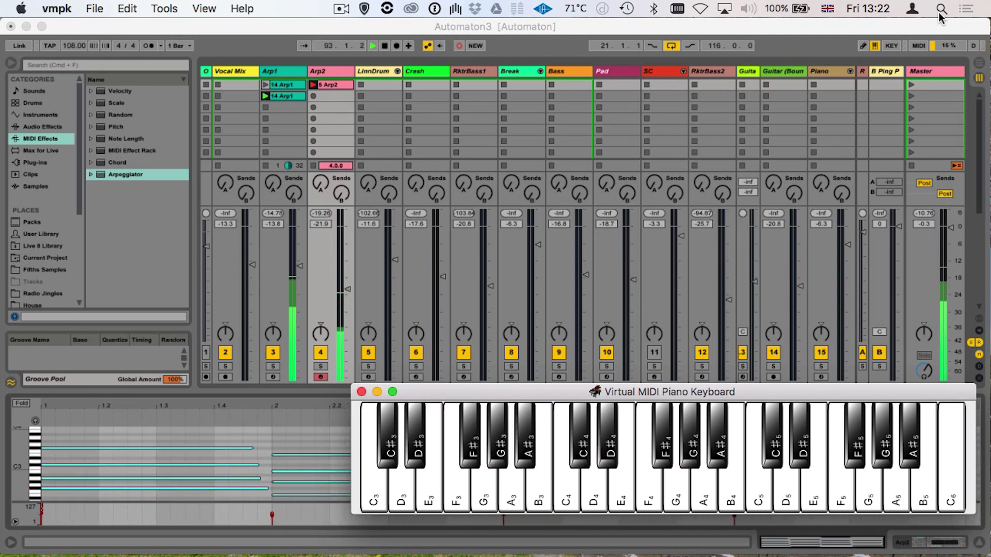
{"action": "key", "text": "space"}
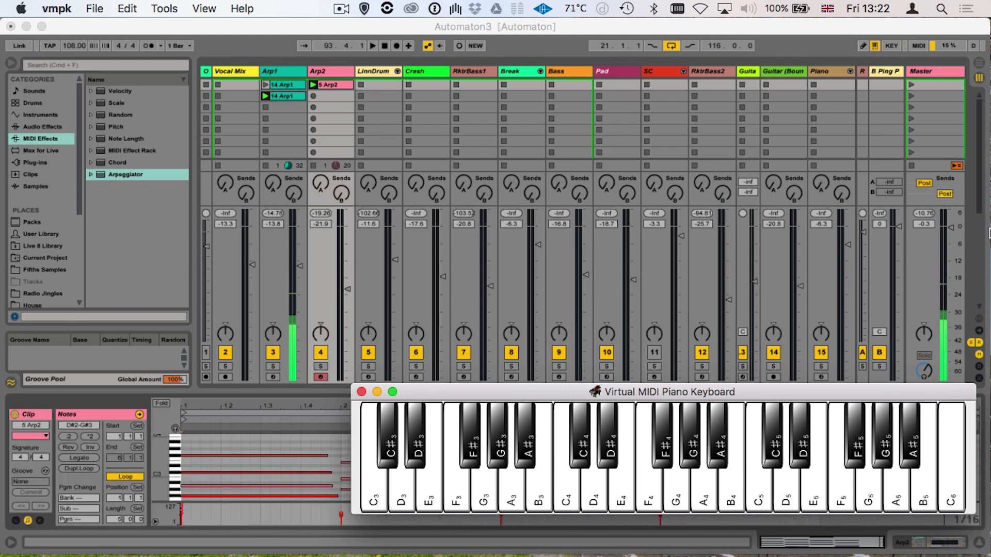
Step: Shorten the recorded Arp2 clip's loop to four bars, ending at bar 5, and play it back
{"action": "left_click", "coordinate": [476, 381]}
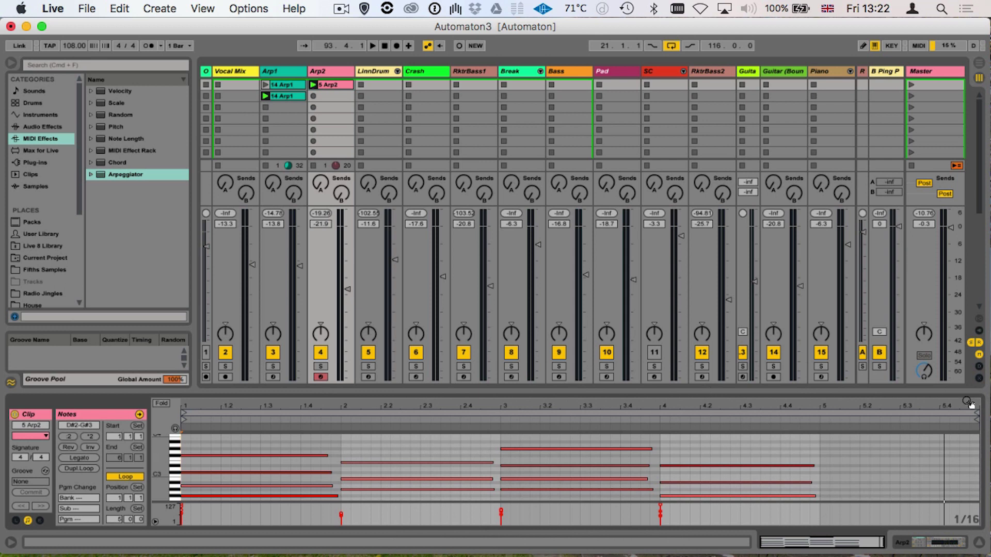
{"action": "left_click_drag", "start_coordinate": [974, 415], "coordinate": [819, 416]}
{"action": "key", "text": "space"}
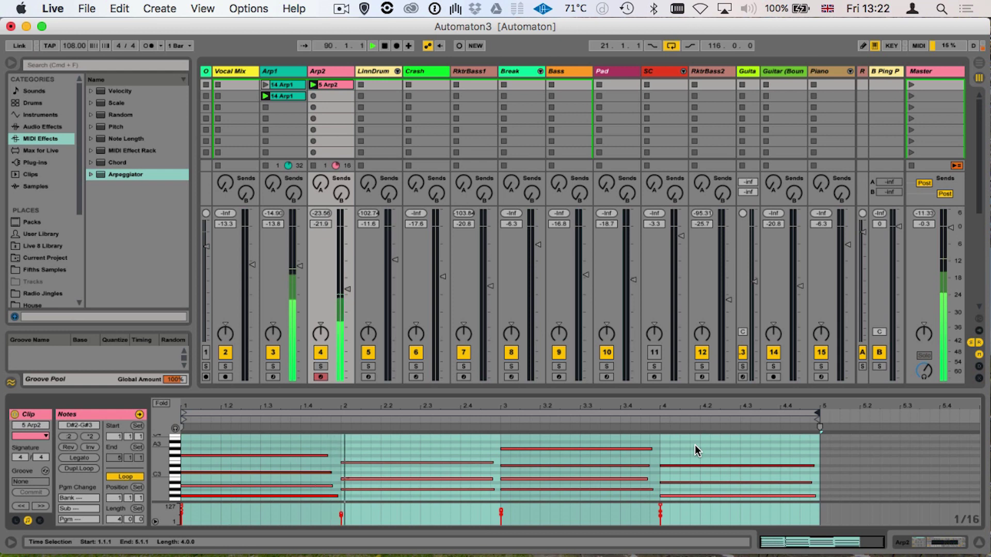
Step: Lengthen the notes of the bar 3 and bar 1 chords in the Arp2 clip toward the ends of their bars and play the clip
{"action": "left_click_drag", "start_coordinate": [612, 392], "coordinate": [611, 370]}
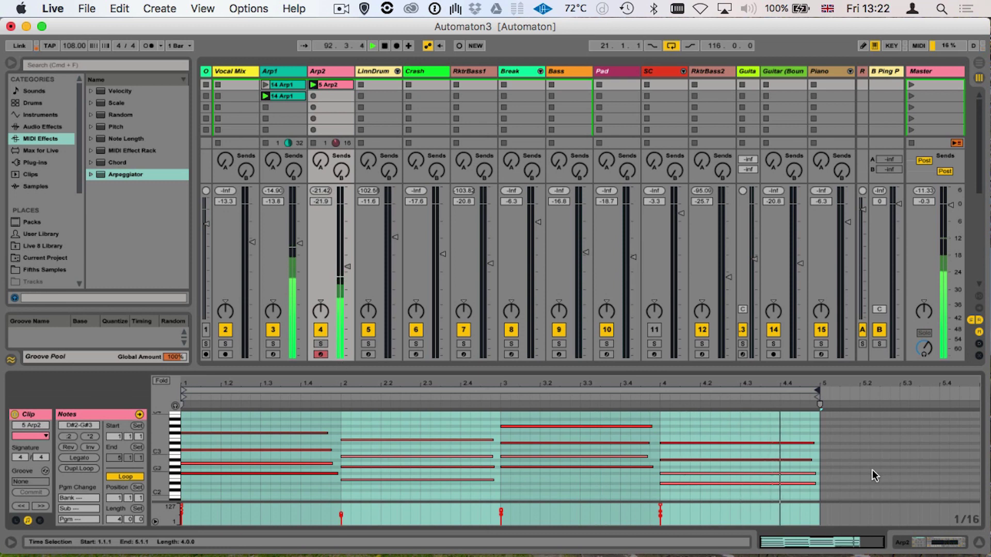
{"action": "left_click_drag", "start_coordinate": [628, 417], "coordinate": [648, 467]}
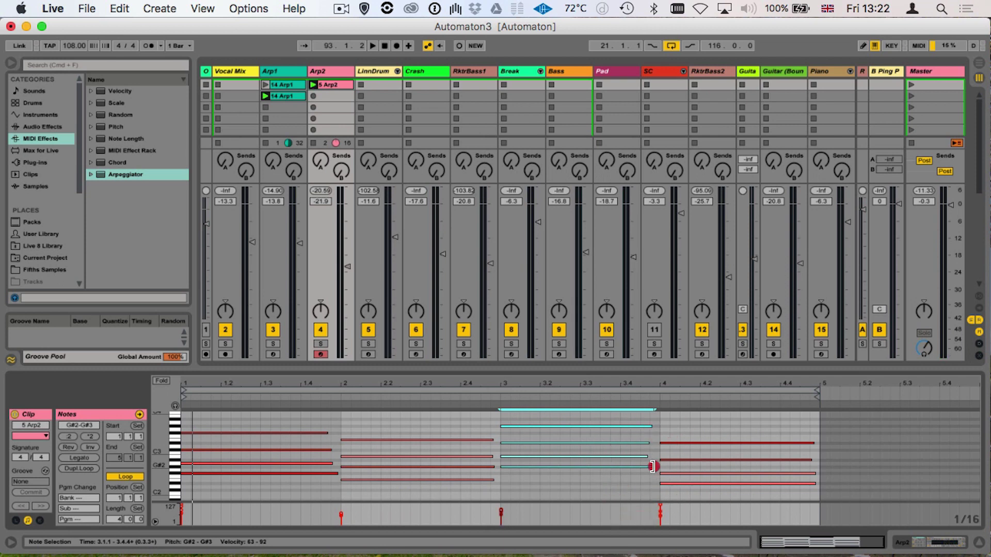
{"action": "left_click_drag", "start_coordinate": [303, 432], "coordinate": [329, 491]}
{"action": "left_click", "coordinate": [338, 473]}
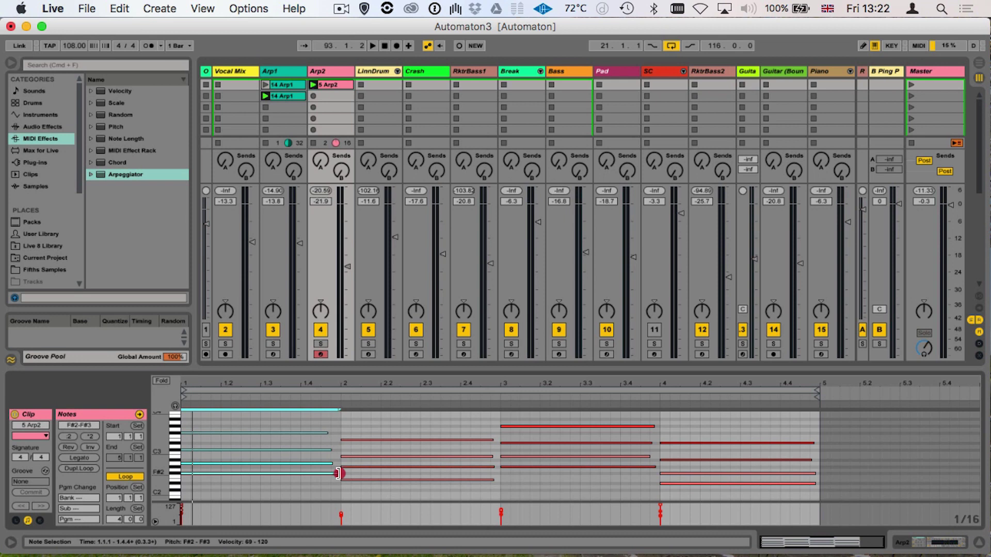
{"action": "key", "text": "space"}
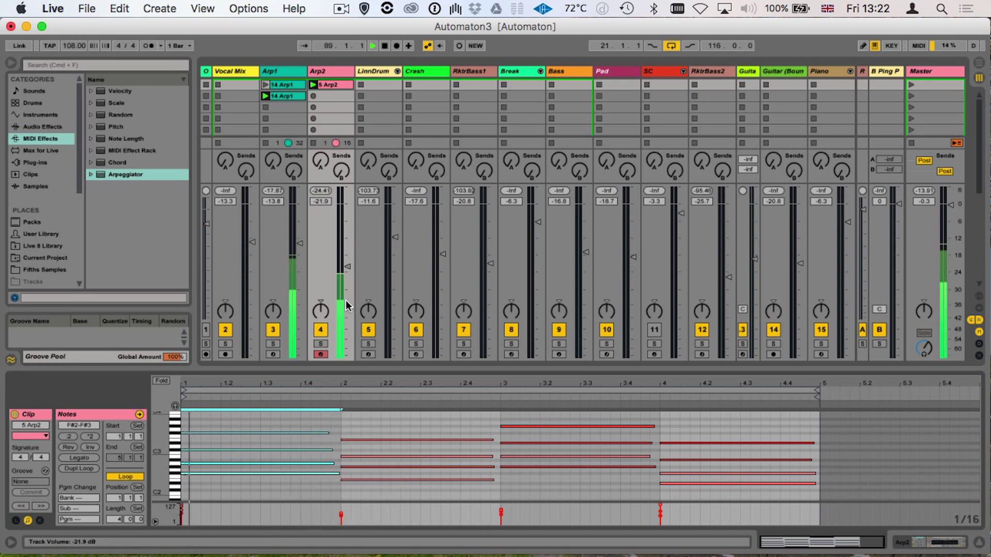
Step: Move the 5 Arp2 clip to the second scene slot and launch that scene
{"action": "left_click", "coordinate": [326, 83]}
{"action": "key", "text": "space"}
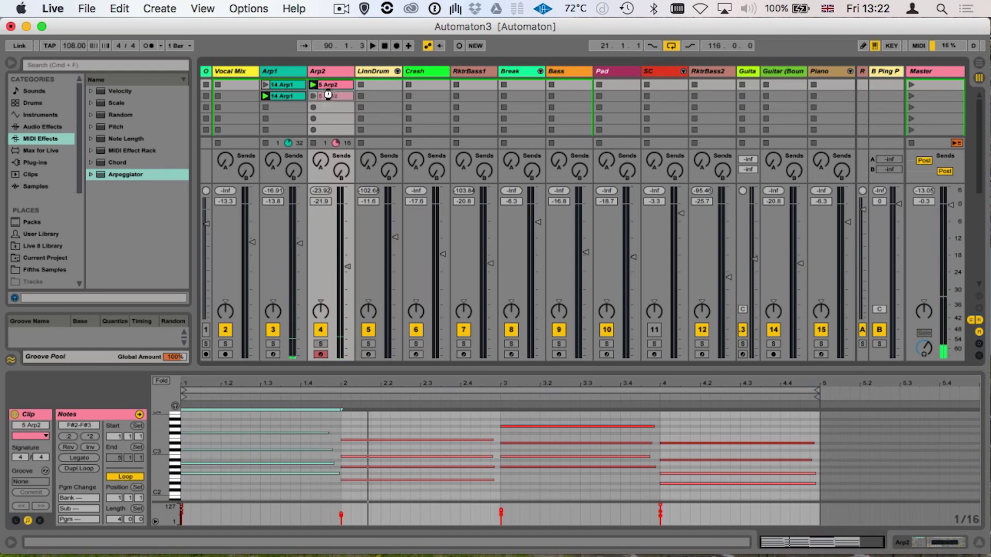
{"action": "left_click_drag", "start_coordinate": [328, 94], "coordinate": [329, 96]}
{"action": "left_click", "coordinate": [913, 96]}
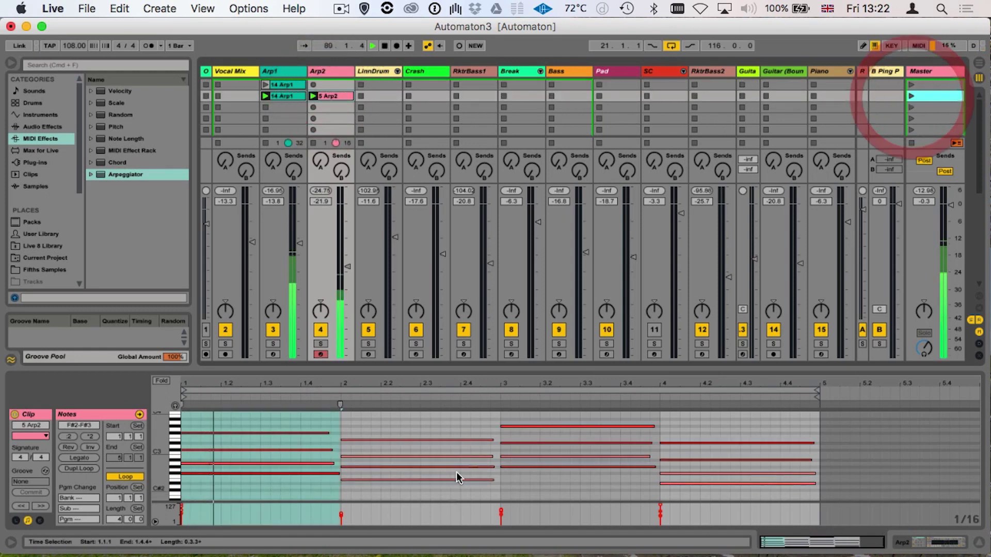
Step: Solo Arp1 and raise its send to the B Ping Pong Delay return to about -12 dB during playback
{"action": "left_click_drag", "start_coordinate": [513, 370], "coordinate": [512, 404]}
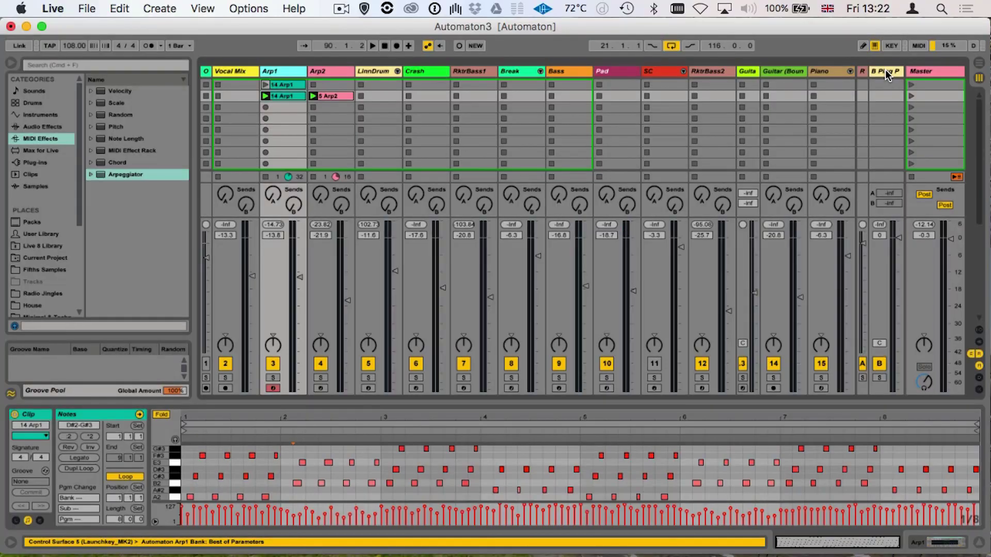
{"action": "left_click", "coordinate": [884, 69]}
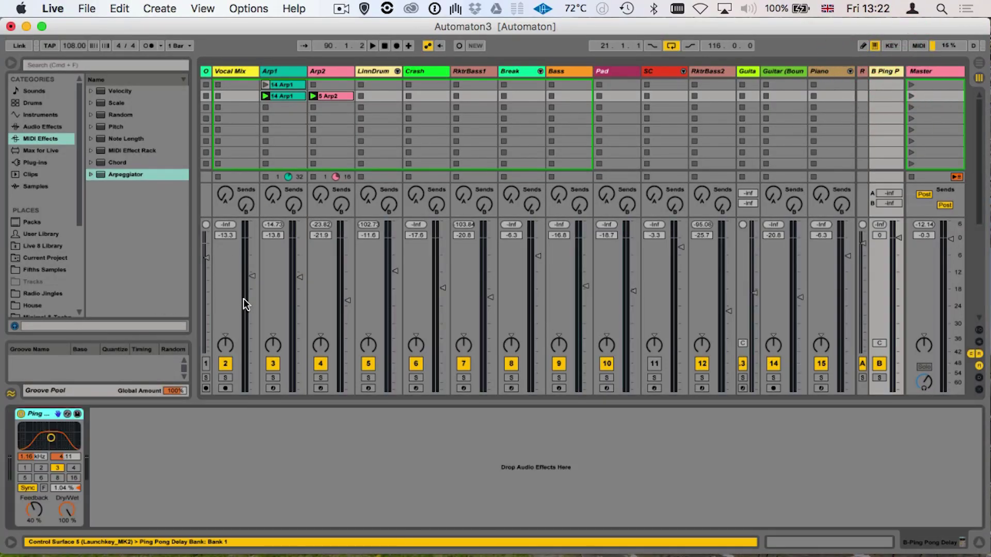
{"action": "left_click", "coordinate": [272, 377]}
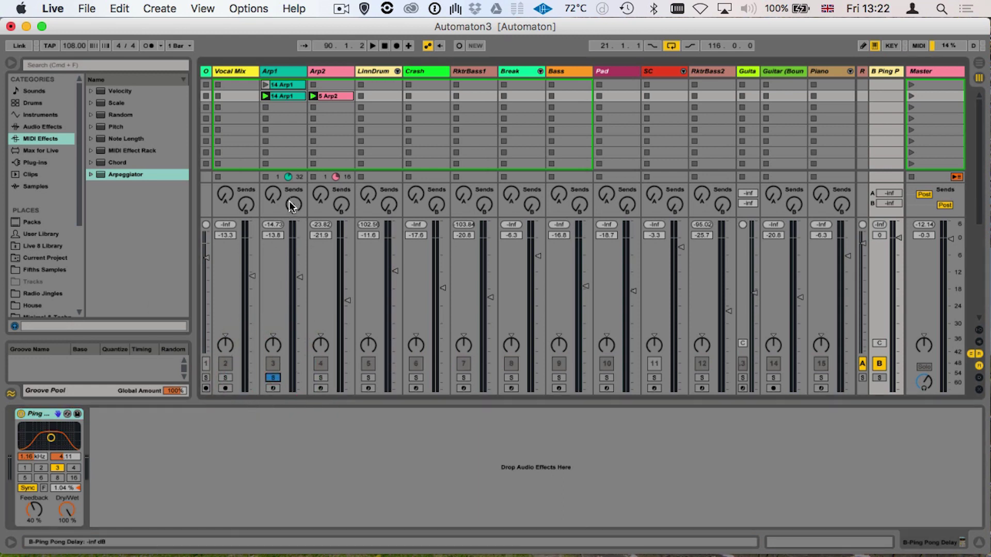
{"action": "key", "text": "space"}
{"action": "left_click_drag", "start_coordinate": [293, 207], "coordinate": [293, 196]}
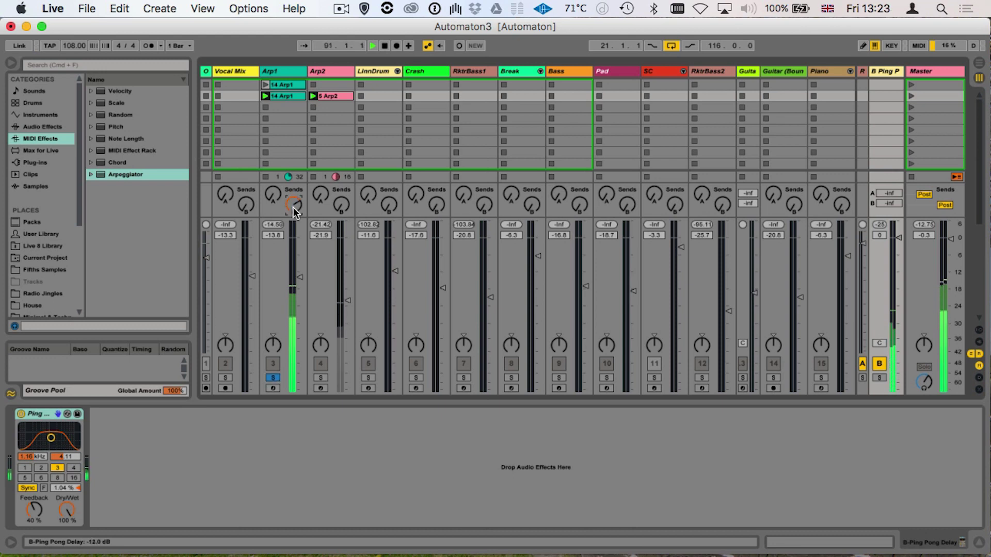
{"action": "key", "text": "space"}
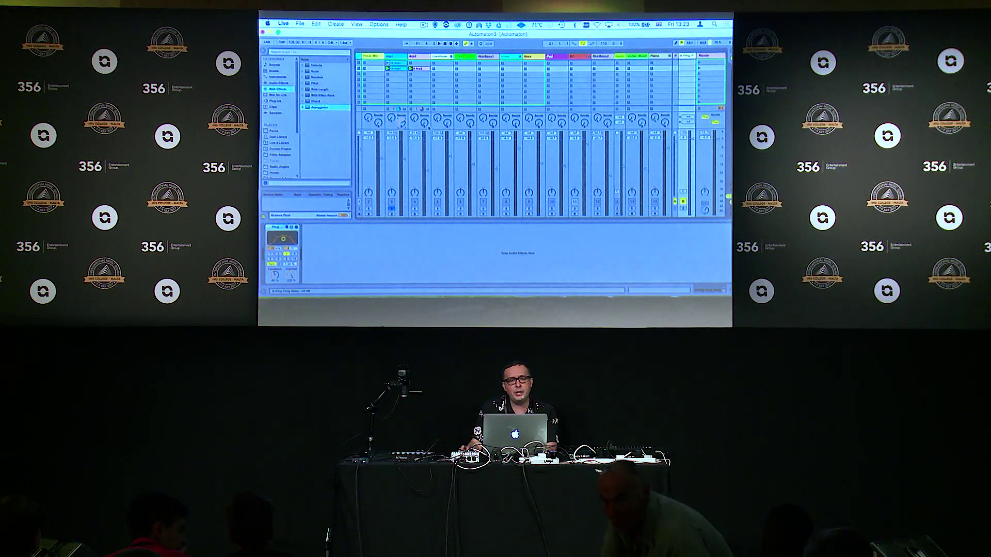
Step: Solo Arp2 in place of Arp1, raise its send to the Ping Pong Delay return, and unsolo it
{"action": "left_click", "coordinate": [391, 209]}
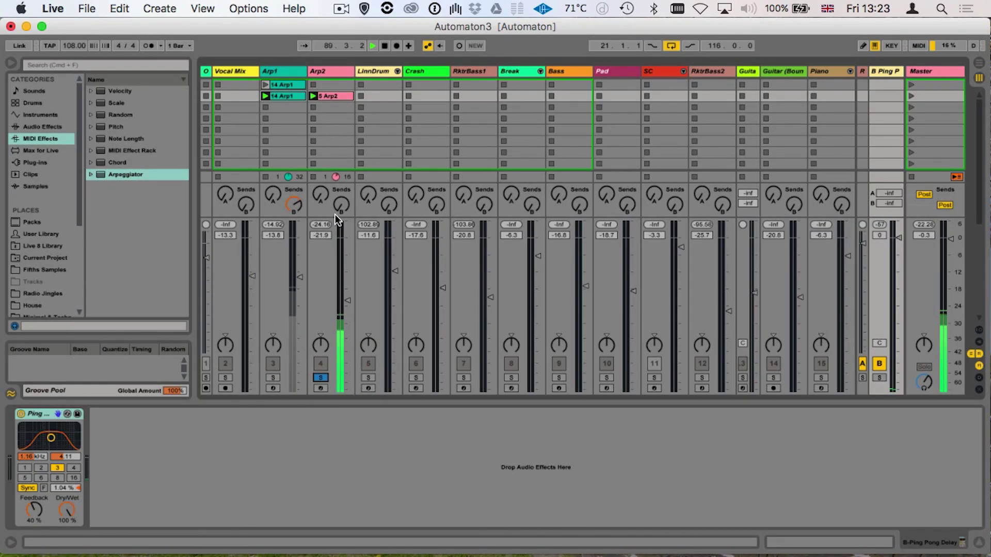
{"action": "left_click_drag", "start_coordinate": [339, 209], "coordinate": [339, 196]}
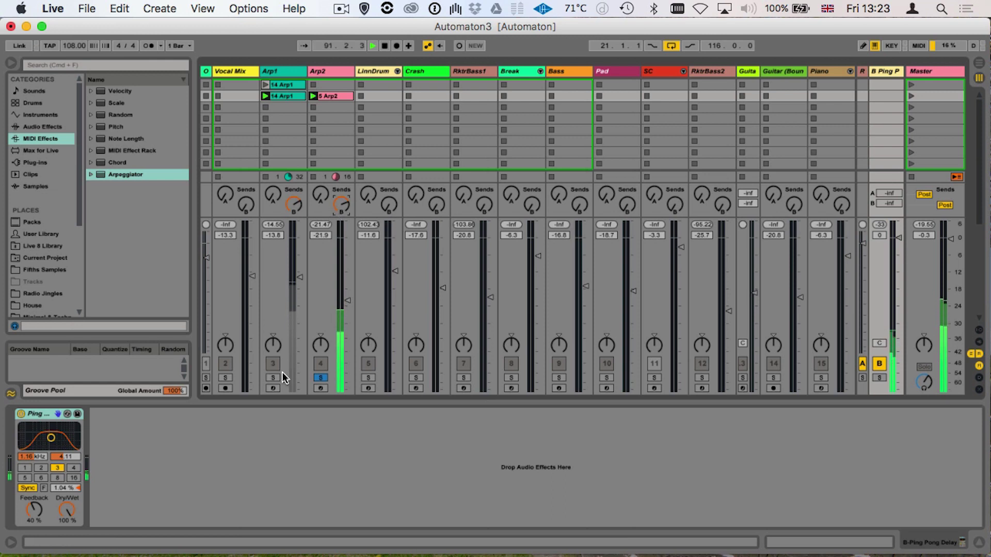
{"action": "left_click", "coordinate": [321, 378]}
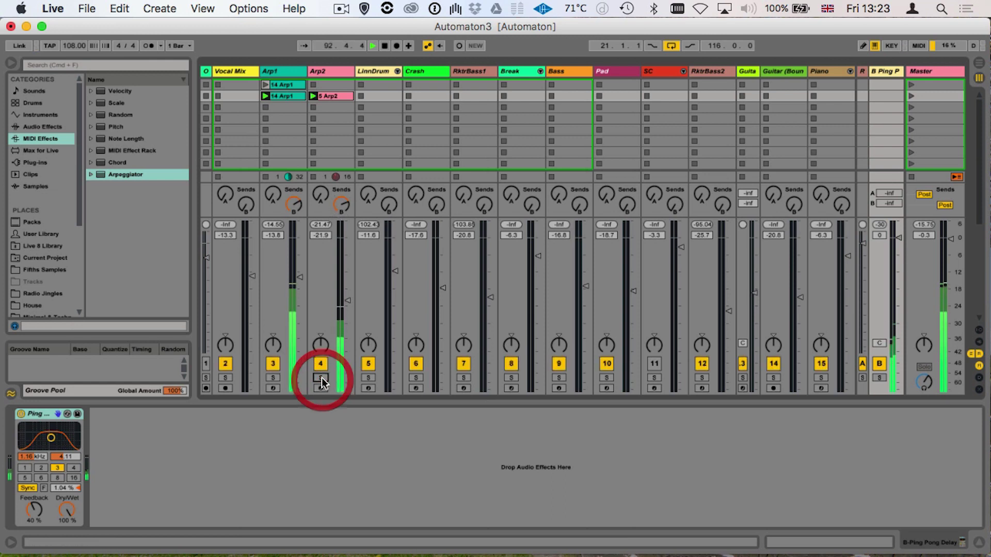
{"action": "left_click", "coordinate": [344, 403]}
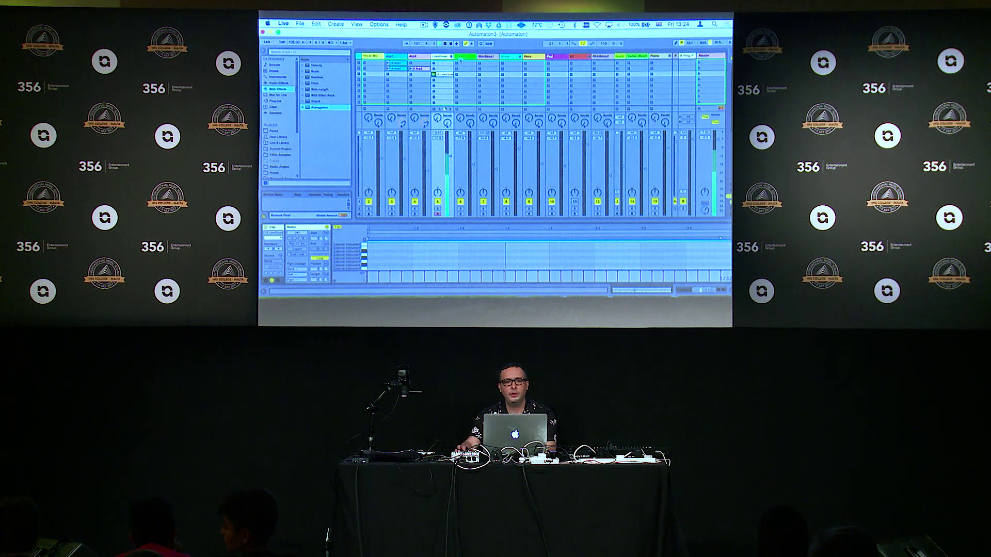
Step: Show the LinnDrum track's devices, open the Luftikus EQ, compare the playing drums with it bypassed and active, and close its window
{"action": "left_click", "coordinate": [447, 58]}
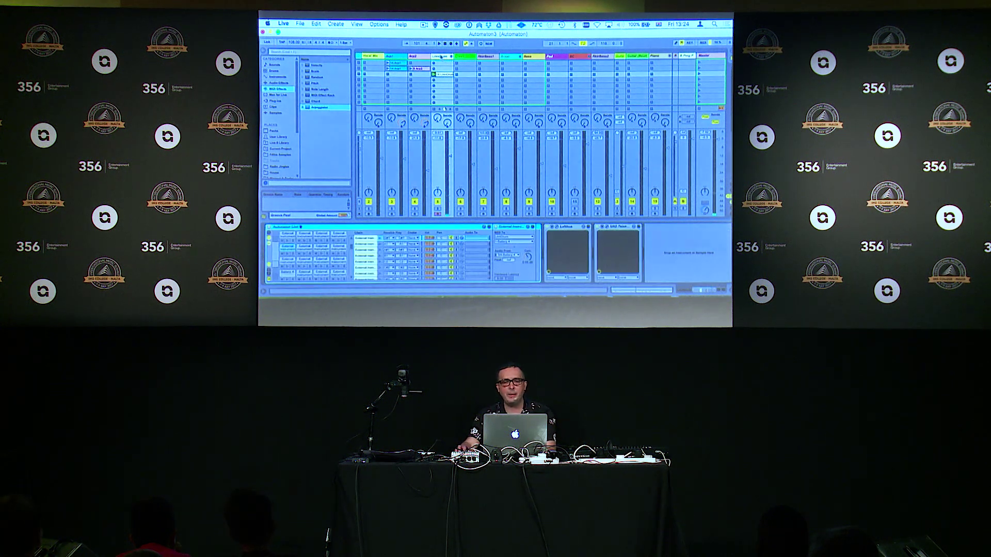
{"action": "left_click", "coordinate": [558, 227]}
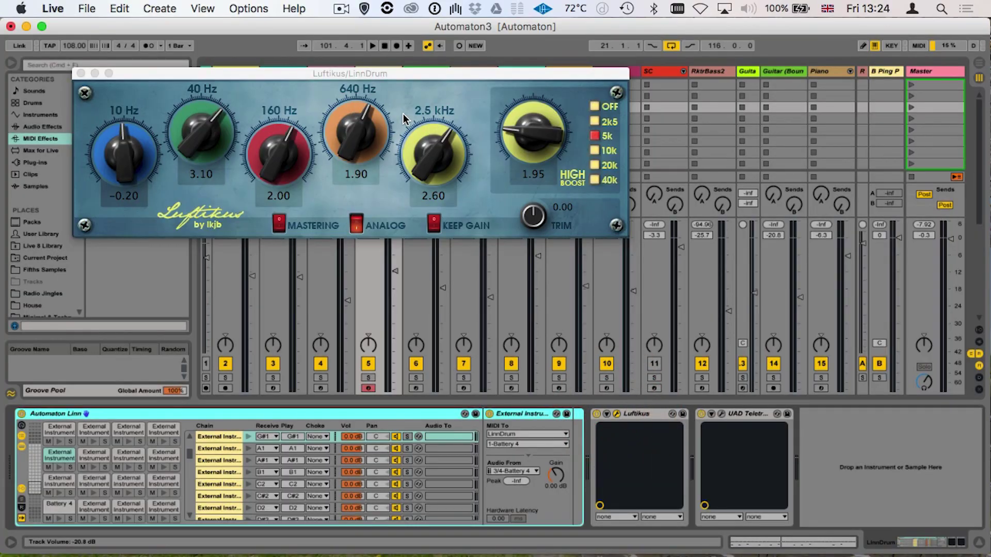
{"action": "left_click_drag", "start_coordinate": [411, 73], "coordinate": [393, 55]}
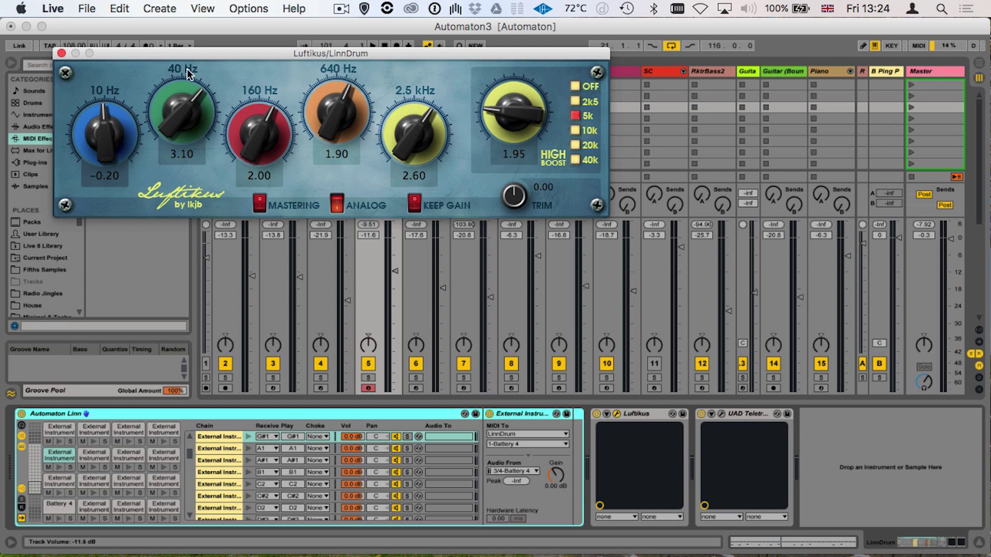
{"action": "left_click", "coordinate": [597, 413]}
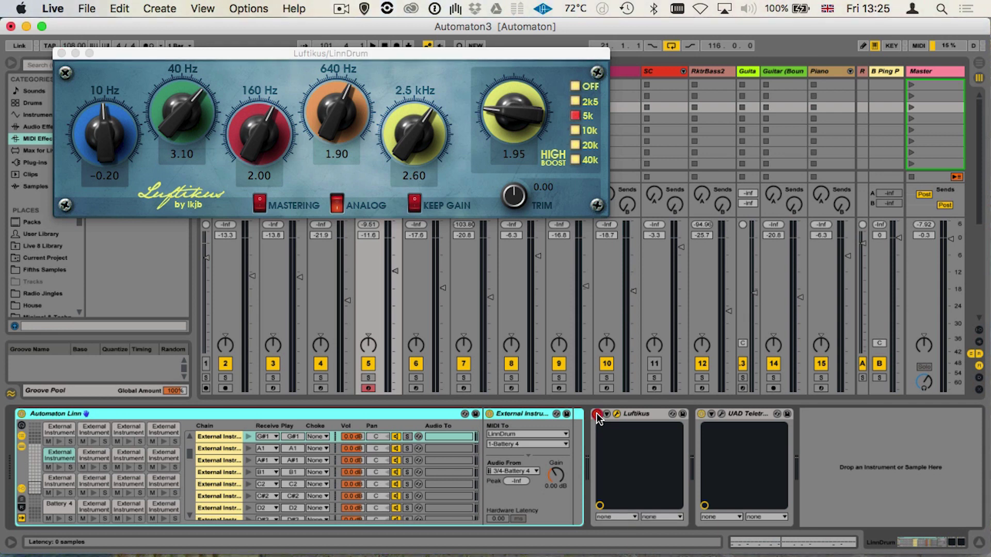
{"action": "key", "text": "space"}
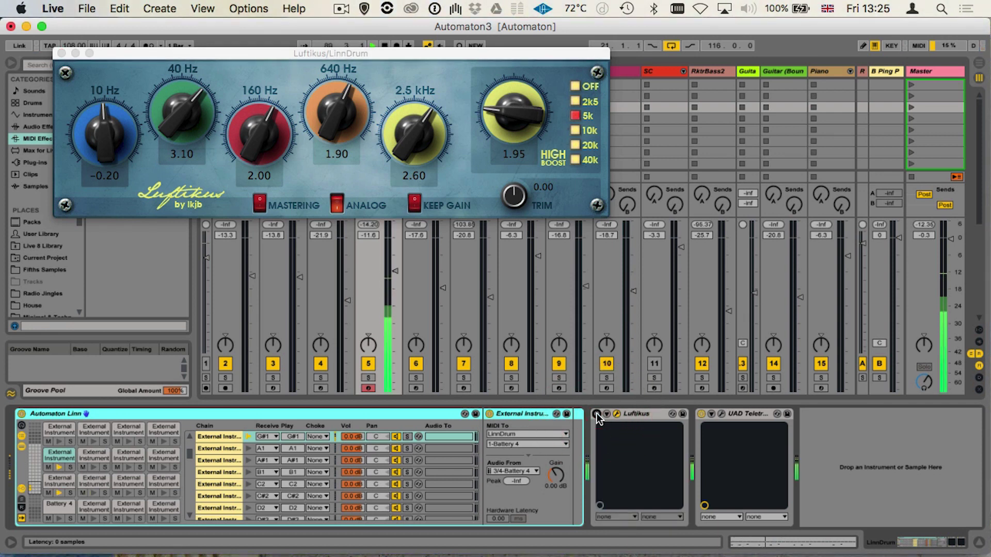
{"action": "left_click", "coordinate": [597, 414]}
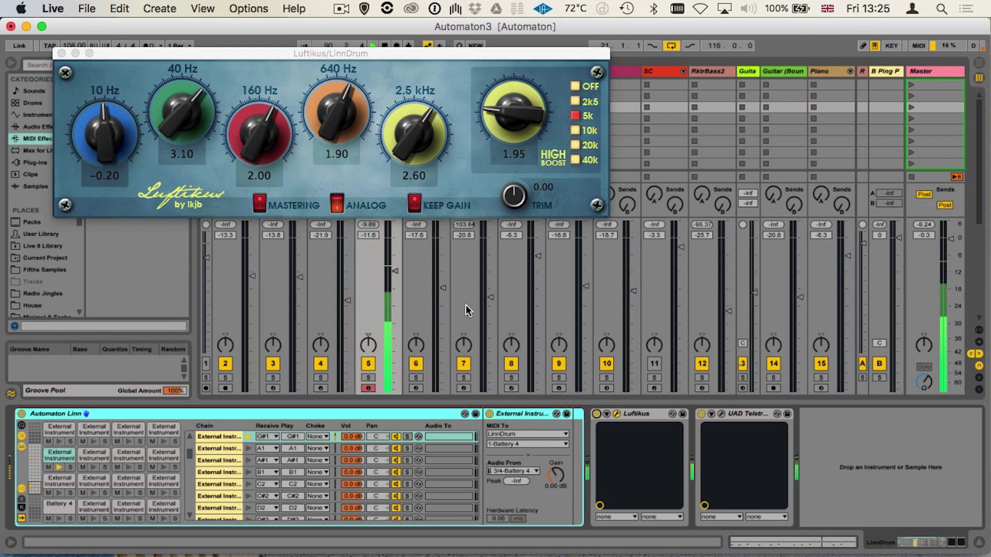
{"action": "left_click", "coordinate": [61, 54]}
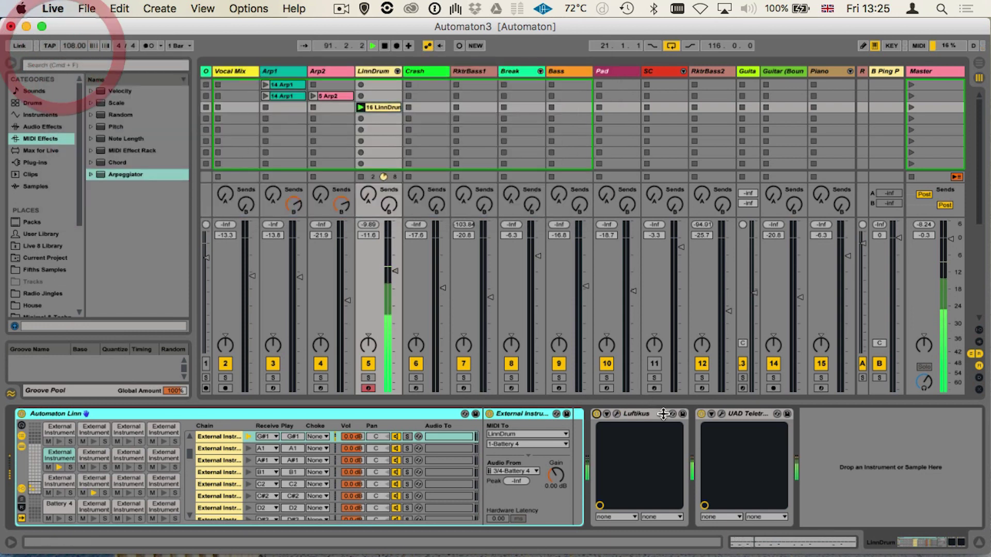
Step: Open the UAD Teletronix LA-2A on the LinnDrum track, compare the playing drums with it bypassed and active, and close its window
{"action": "left_click", "coordinate": [722, 414]}
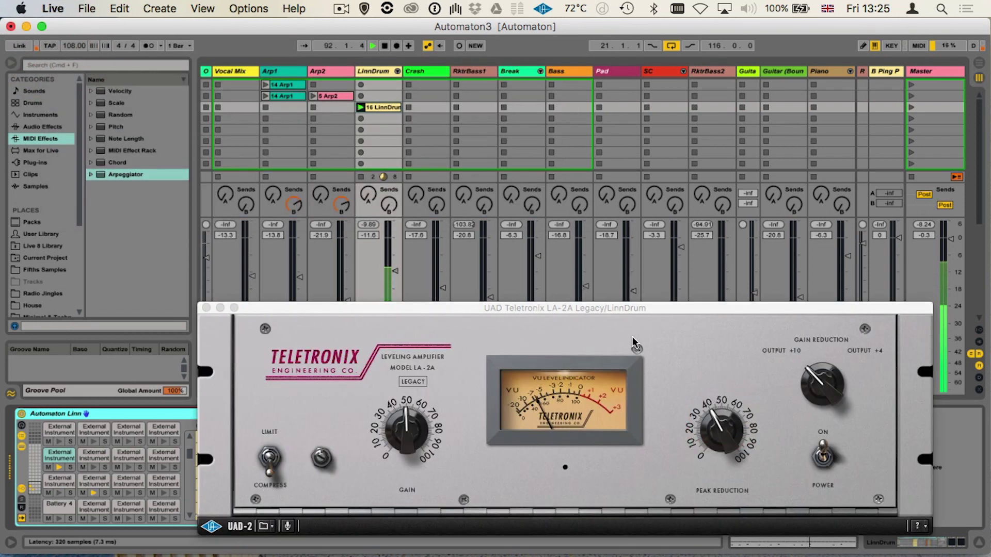
{"action": "left_click_drag", "start_coordinate": [632, 311], "coordinate": [465, 86]}
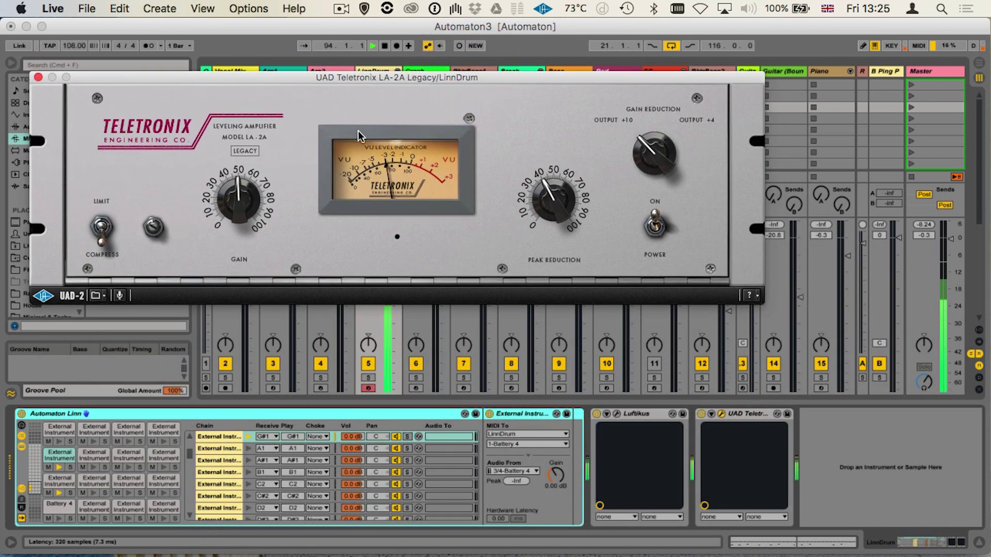
{"action": "left_click", "coordinate": [701, 414]}
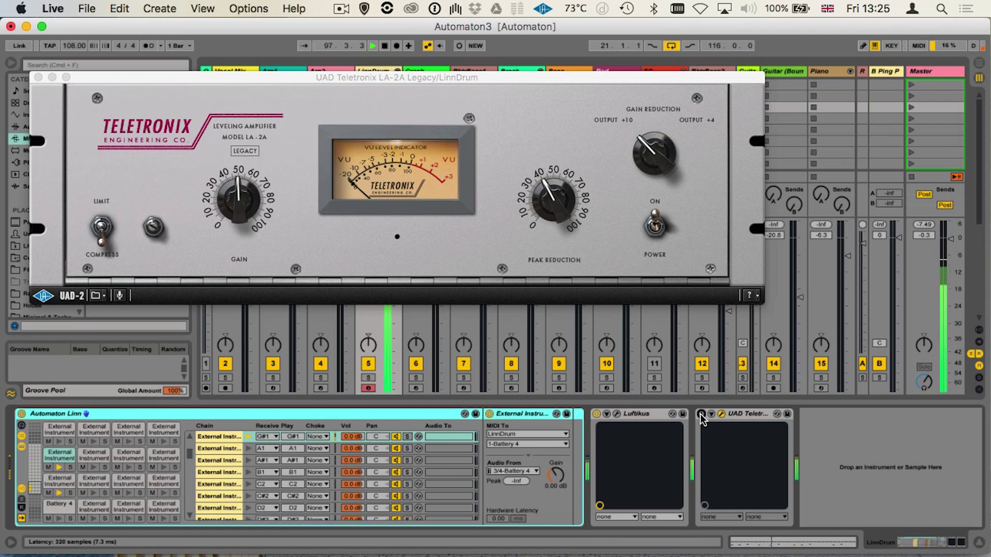
{"action": "left_click", "coordinate": [701, 414]}
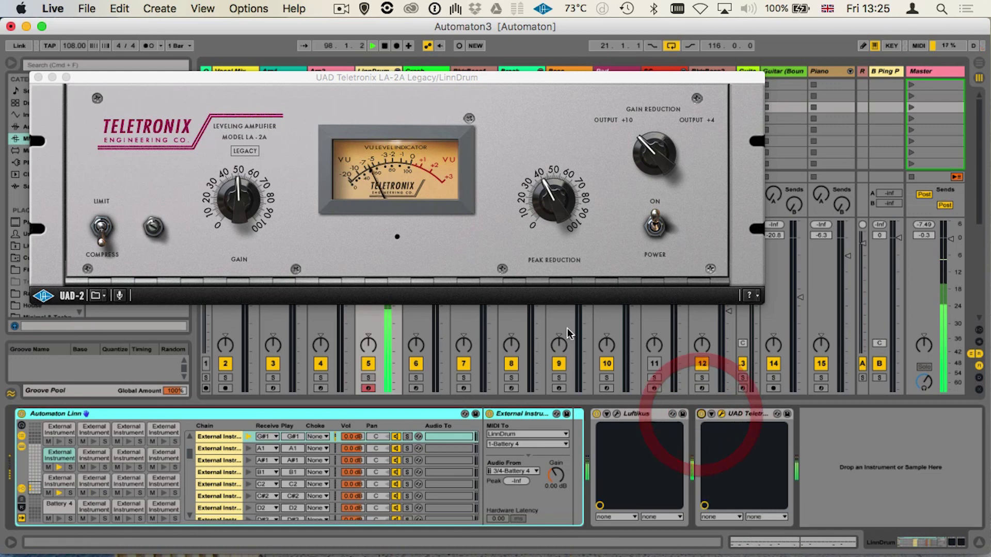
{"action": "left_click", "coordinate": [38, 78]}
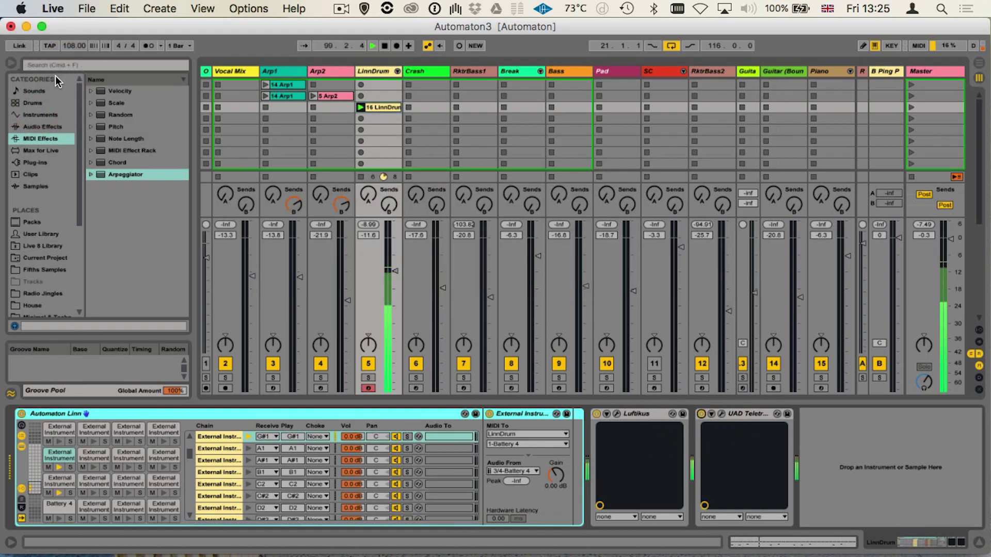